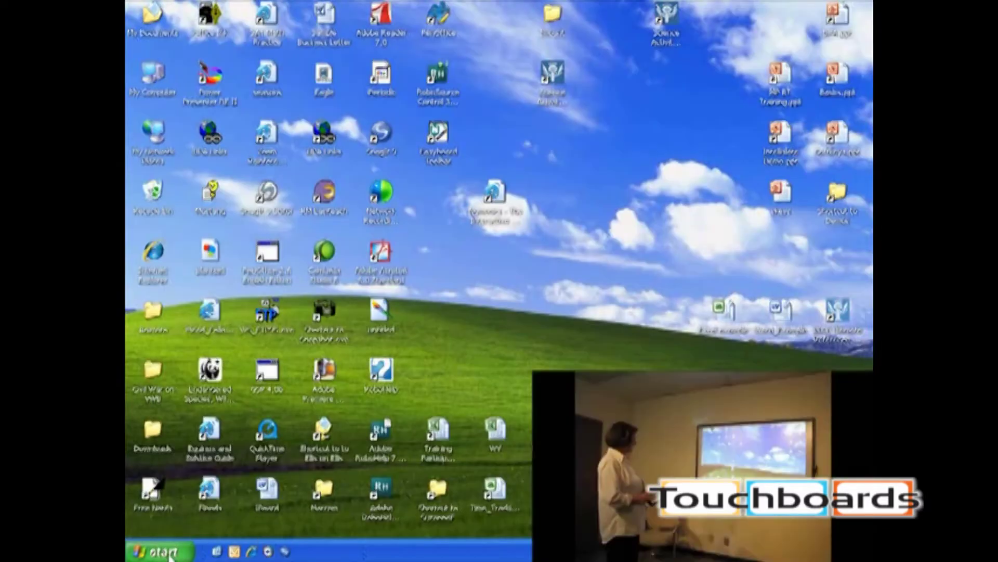
Launch the 5th Period Contest example workbook in Excel from the desktop shortcut.
left_click(175, 555)
mouse_move(187, 381)
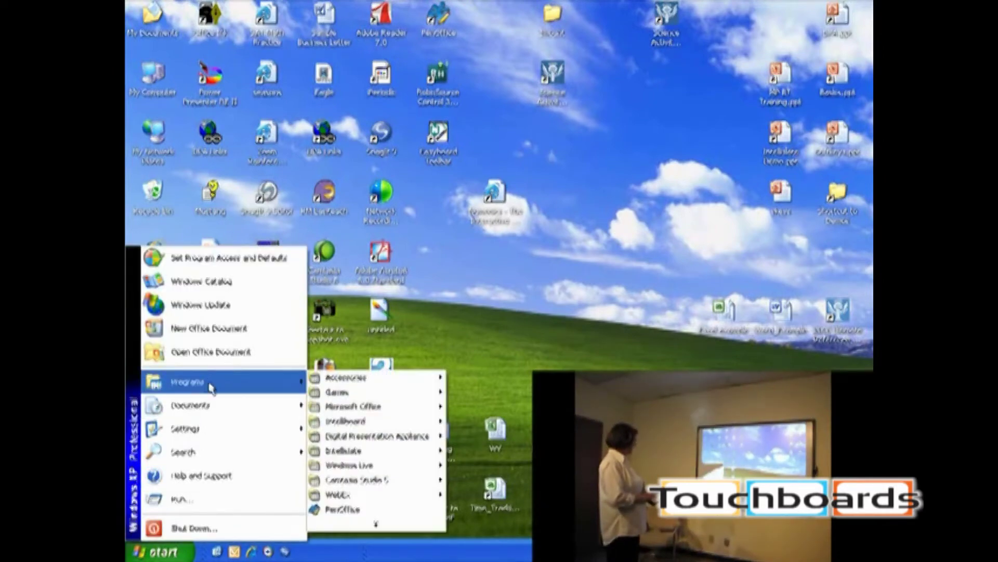
mouse_move(346, 420)
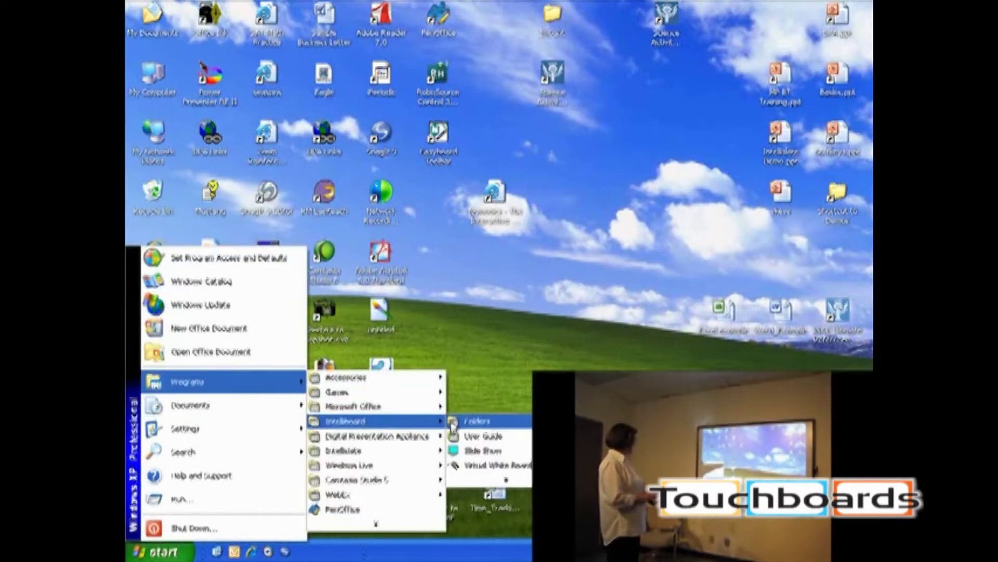
double_click(726, 309)
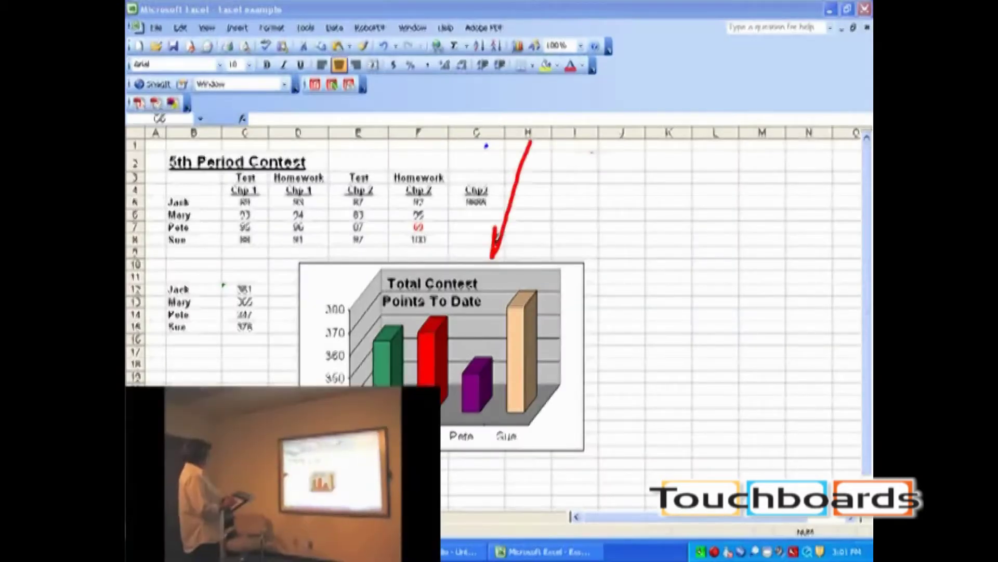
Finish the red ink arrowhead, draw a blue line to the chart title, and highlight G5 yellow.
left_click_drag(496, 262, 531, 231)
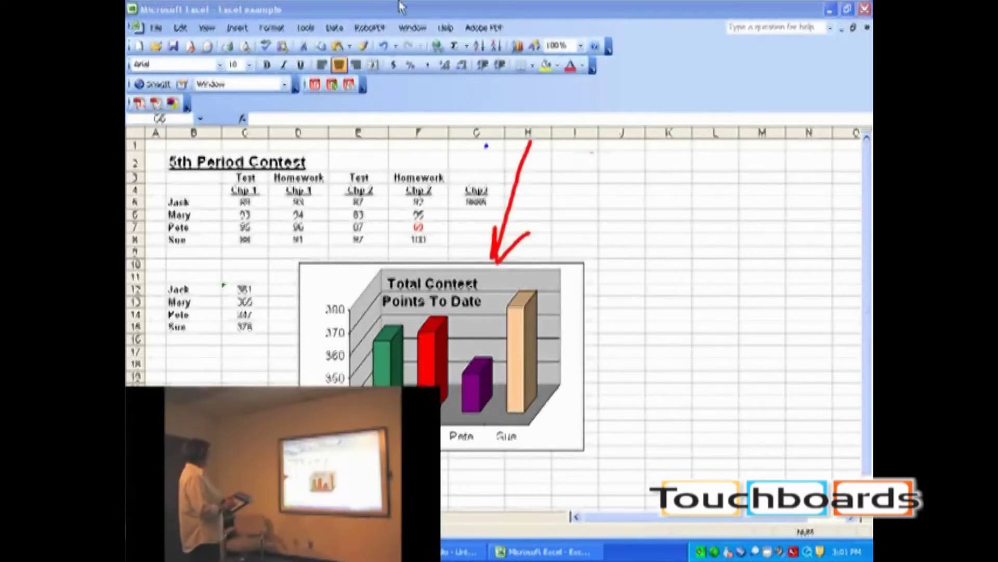
left_click_drag(414, 126, 468, 280)
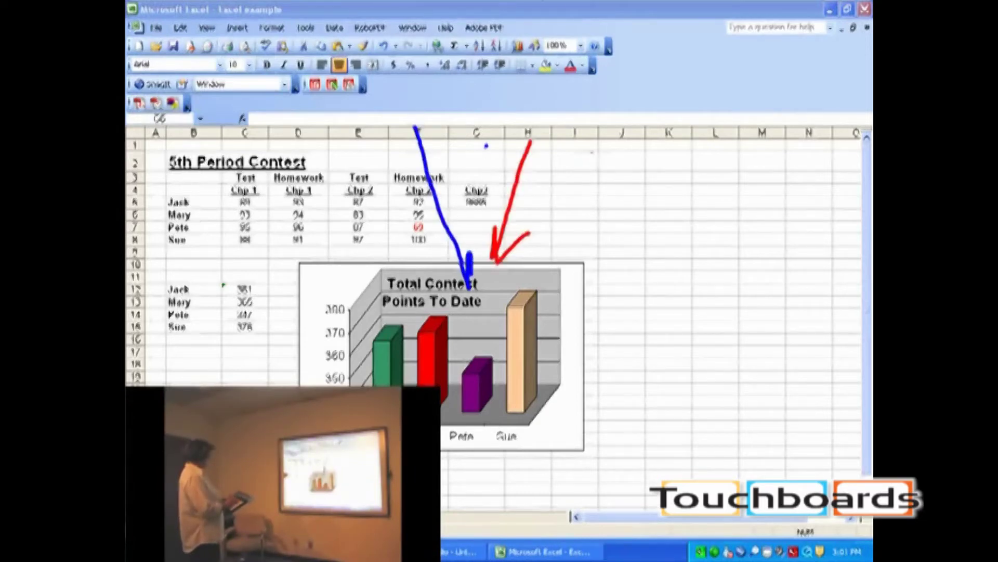
left_click_drag(442, 207, 526, 202)
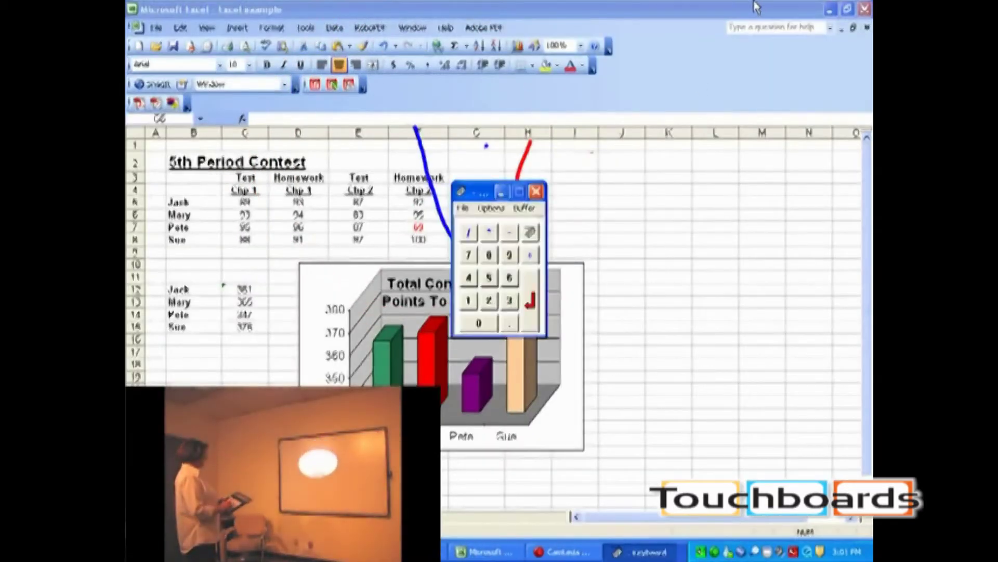
Move the keypad aside and enter Mary's Chp 3 score of 95 in G6.
left_click_drag(484, 193, 559, 187)
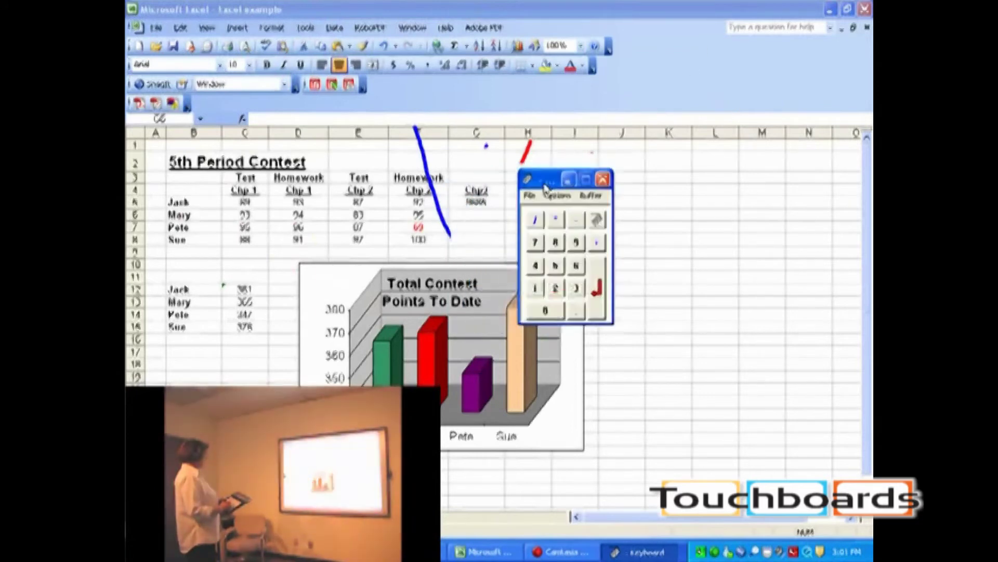
left_click(477, 215)
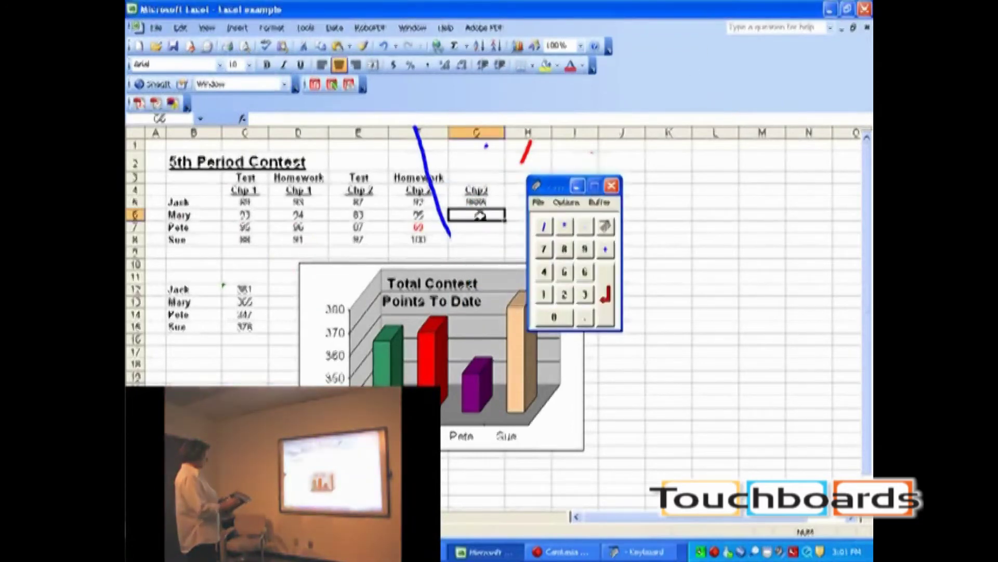
left_click(585, 248)
left_click(586, 271)
left_click(606, 289)
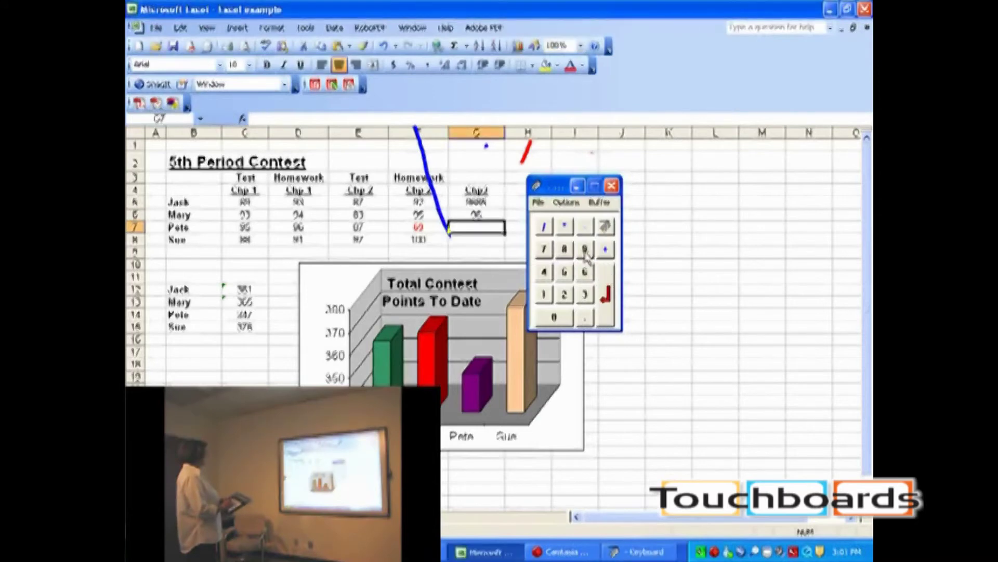
Enter Pete's score of 85 in G7 and close the number keypad.
left_click(565, 248)
left_click(565, 270)
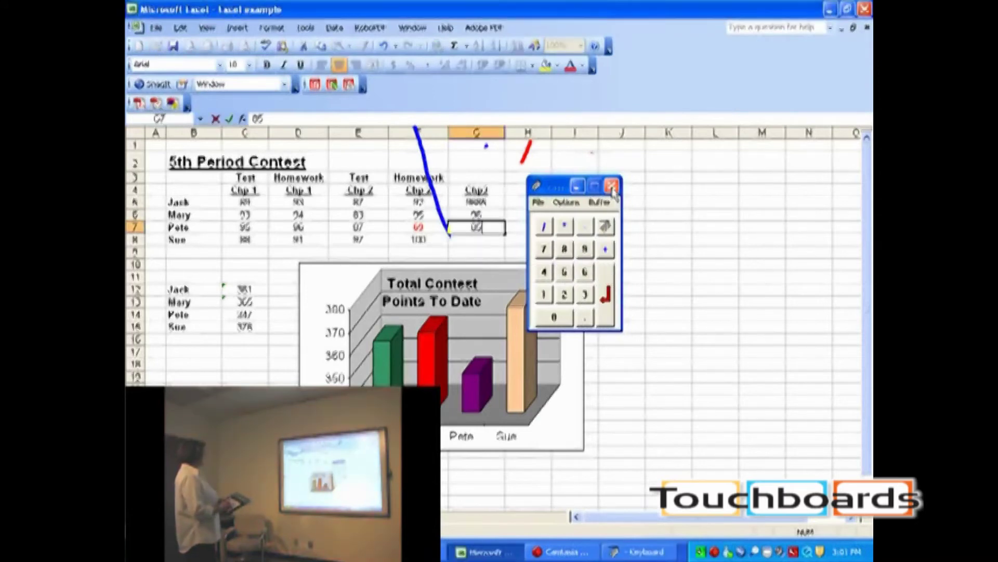
left_click(611, 186)
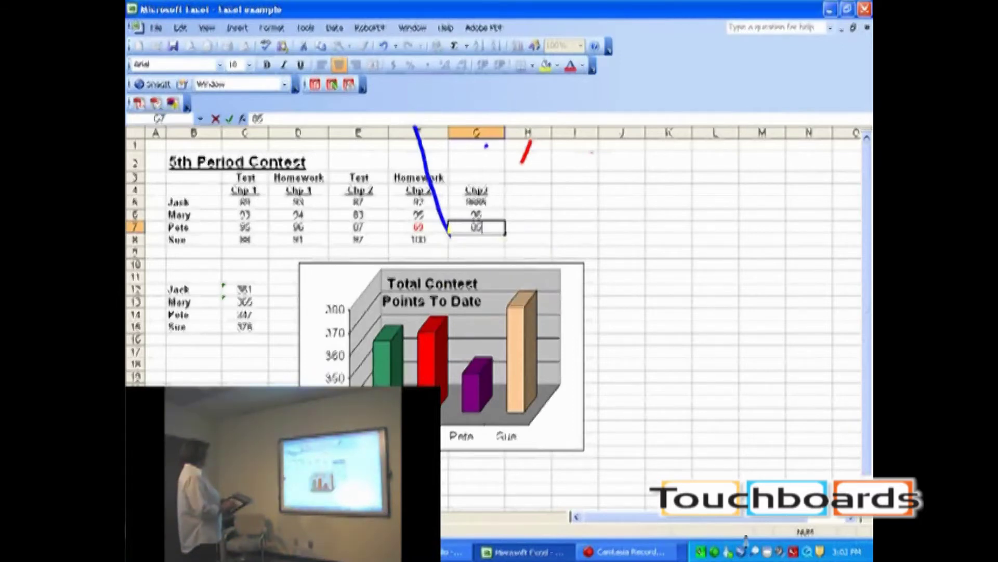
Stop the Camtasia screen recording from its tray window.
left_click(716, 553)
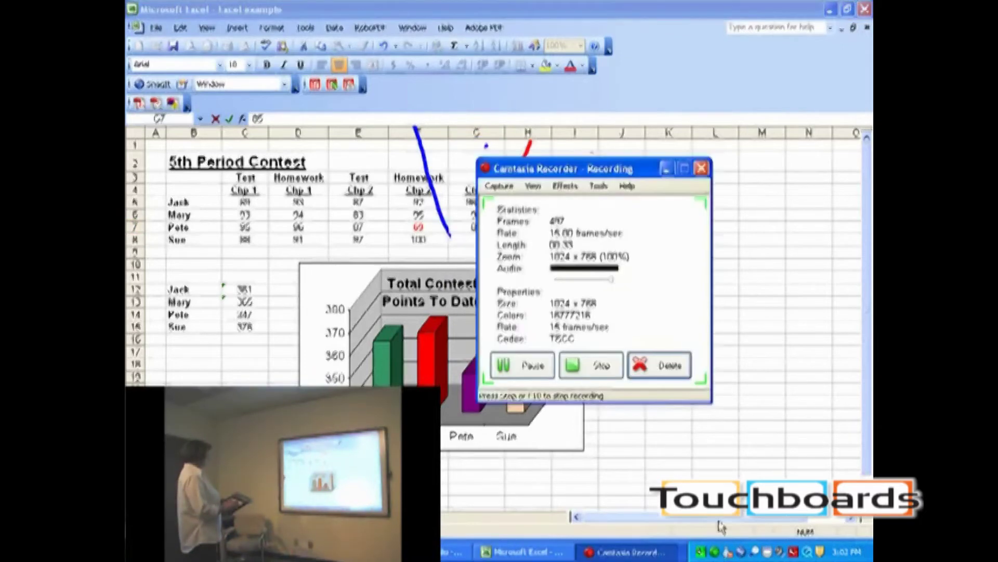
left_click(591, 365)
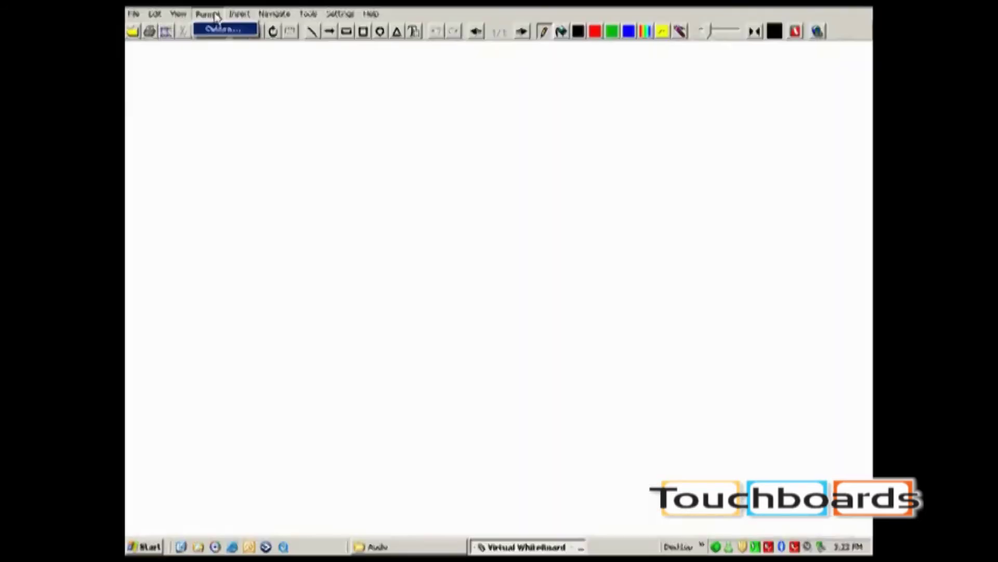
Set the page background to Precision Graph Paper.
left_click(221, 31)
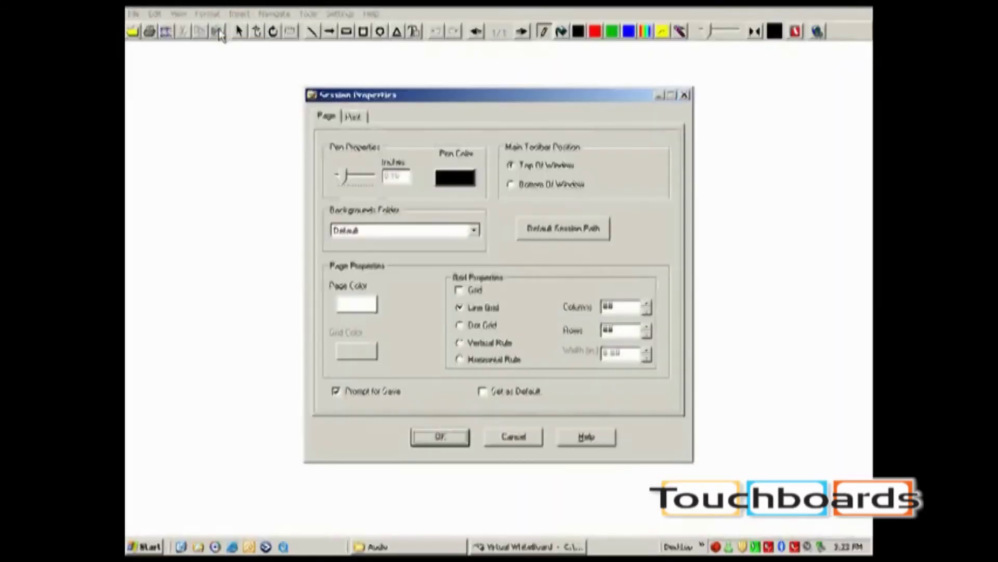
left_click(475, 231)
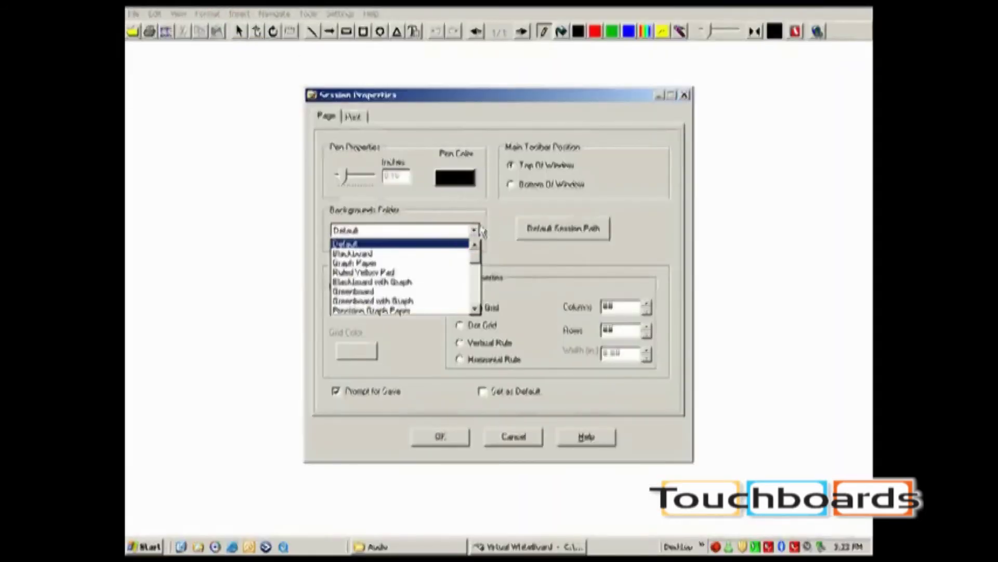
left_click(426, 311)
left_click(440, 437)
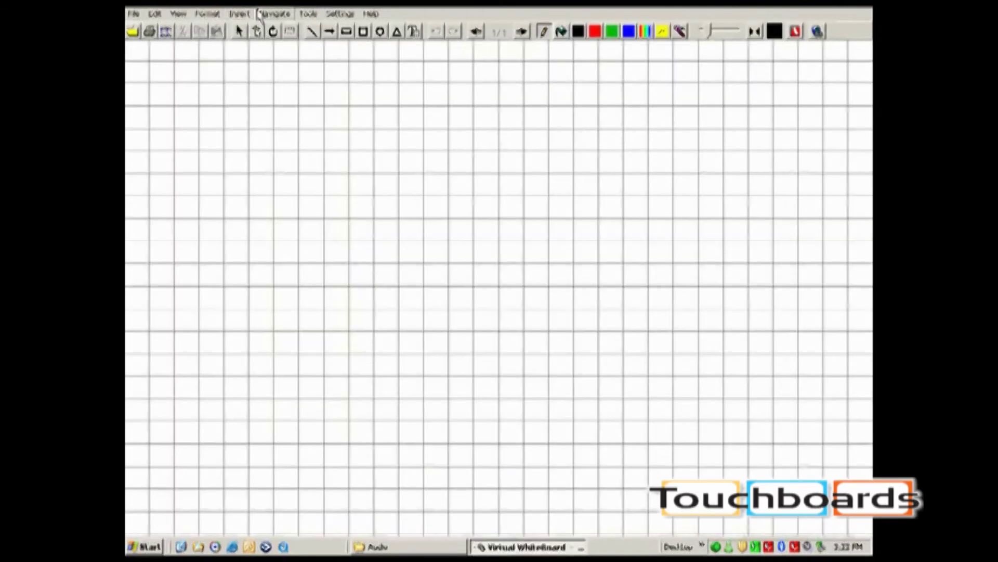
Insert a page background image from the EARTH folder.
left_click(239, 13)
left_click(249, 33)
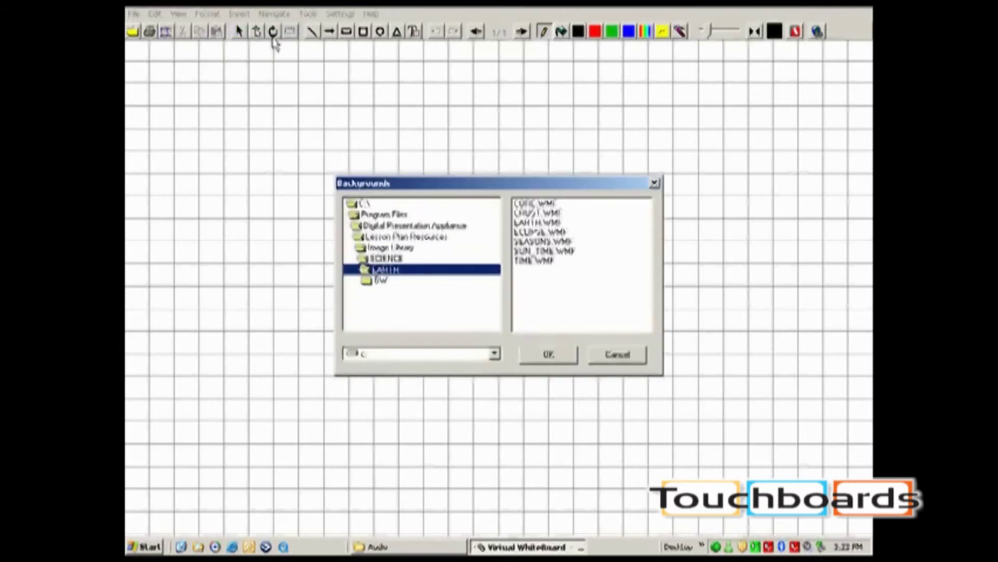
left_click(550, 354)
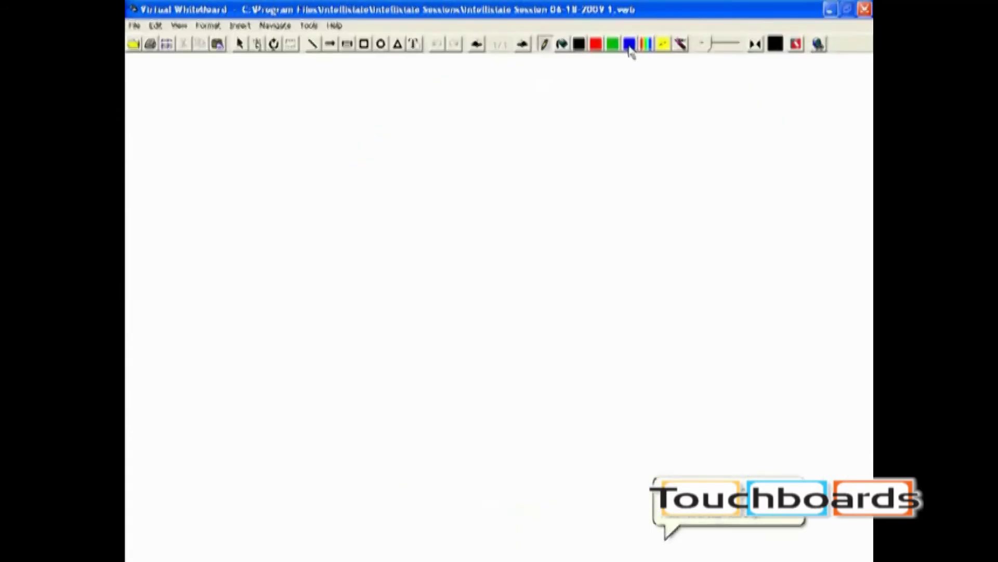
Handwrite "blue" in blue ink and highlight it in yellow.
left_click(630, 45)
mouse_move(388, 197)
left_mouse_down()
mouse_move(472, 235)
mouse_move(520, 216)
mouse_move(561, 232)
mouse_move(607, 219)
left_mouse_up()
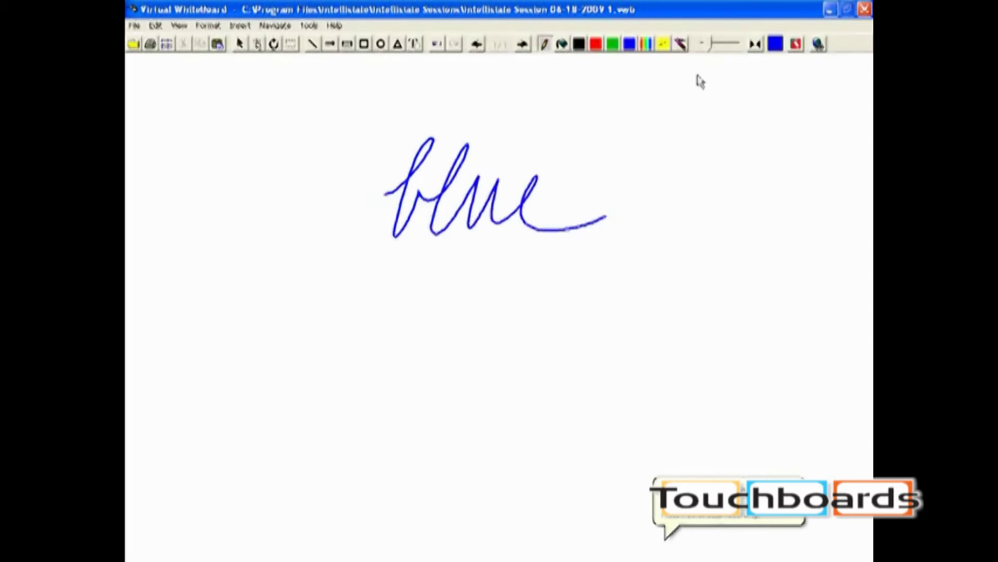
left_click(664, 45)
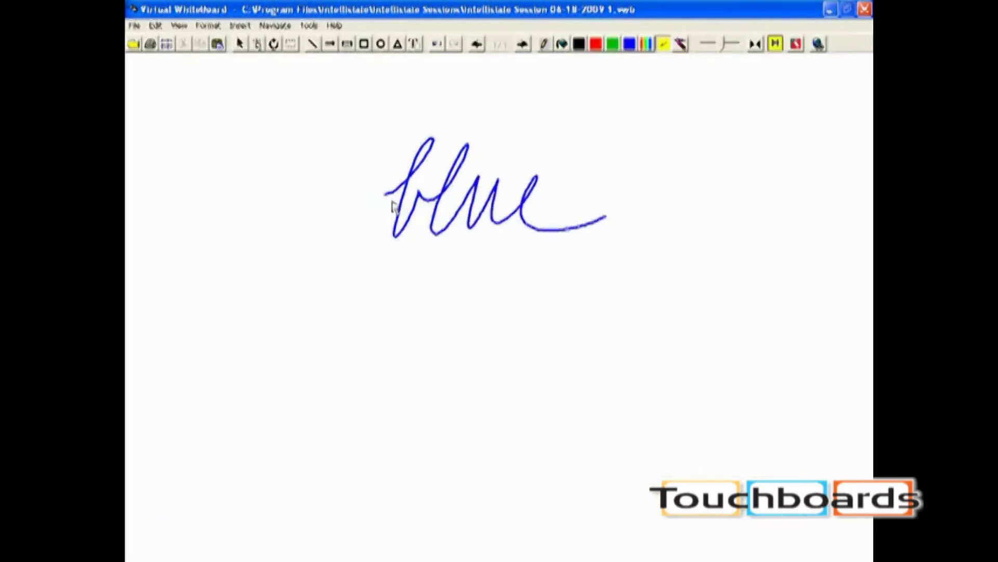
mouse_move(393, 207)
left_mouse_down()
mouse_move(446, 196)
mouse_move(602, 212)
mouse_move(449, 223)
mouse_move(366, 242)
left_mouse_up()
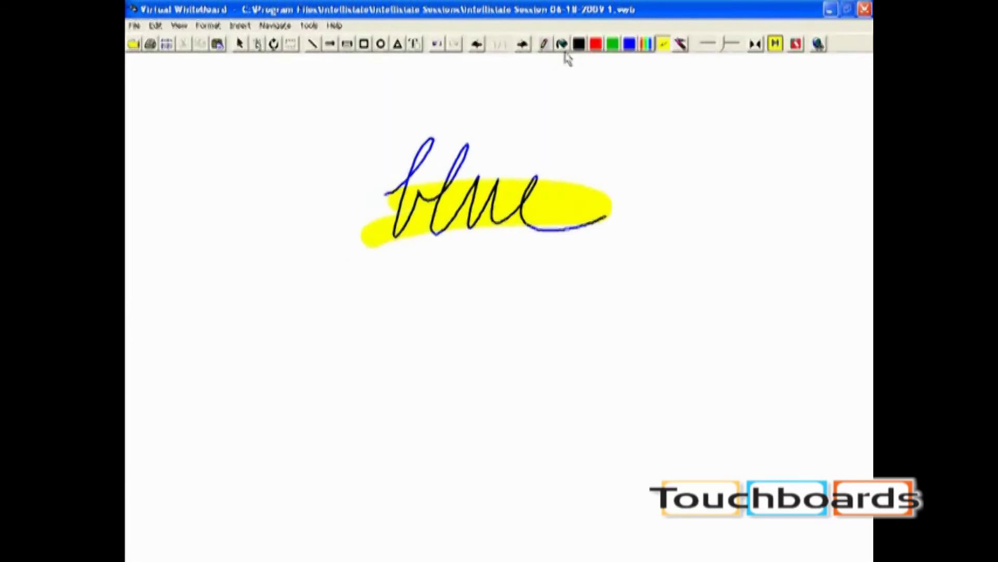
Draw a blue square to the left of the word.
left_click(363, 45)
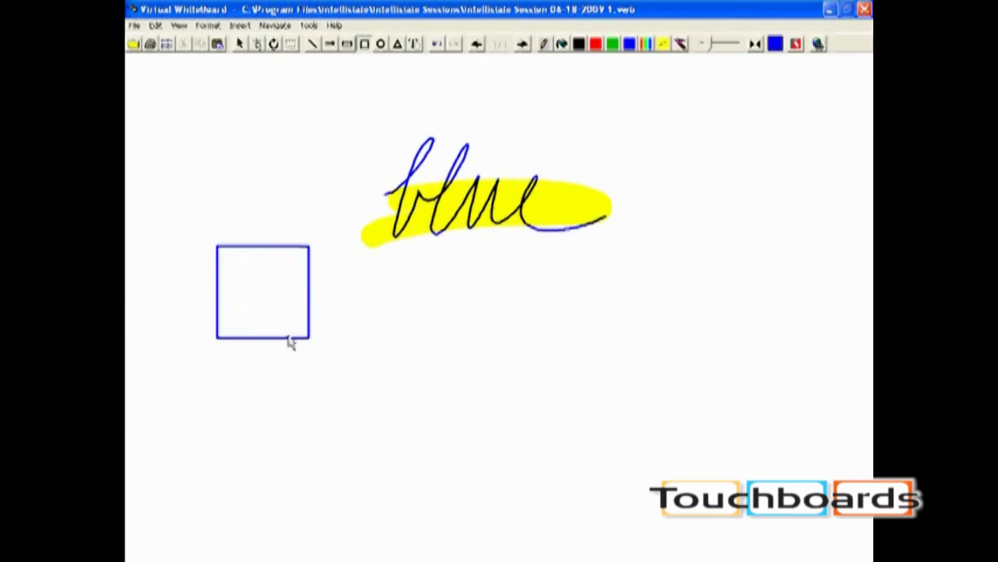
left_click_drag(218, 251, 318, 347)
left_click(134, 26)
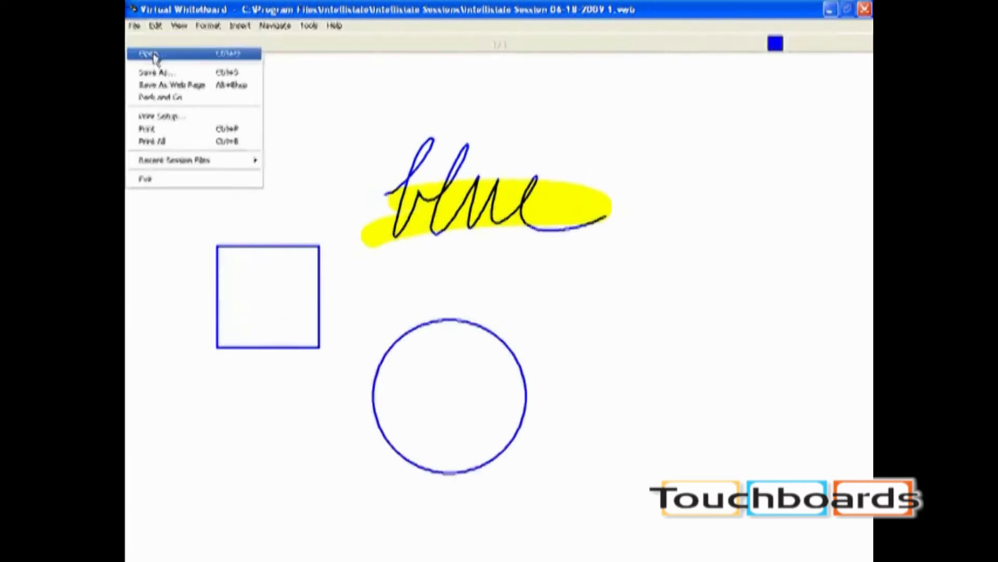
Open the Board Product Orientation file and page forward twice to Flags of Europe.
left_click(156, 52)
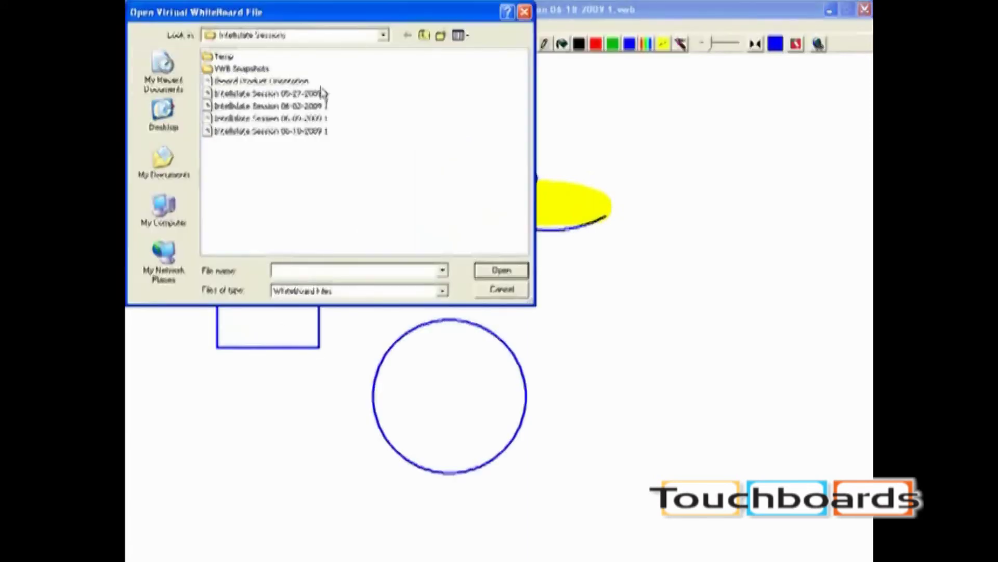
left_click(304, 82)
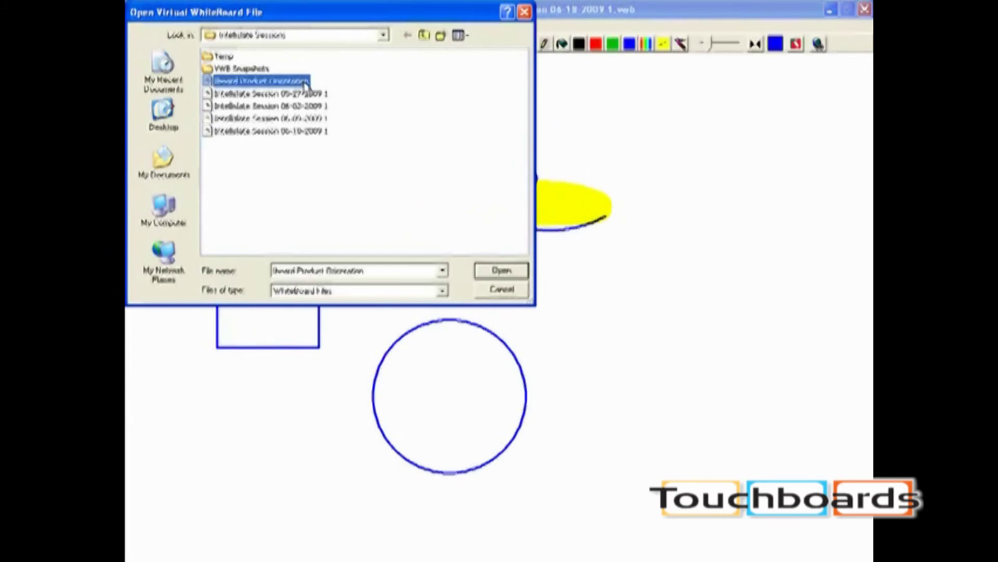
left_click(502, 270)
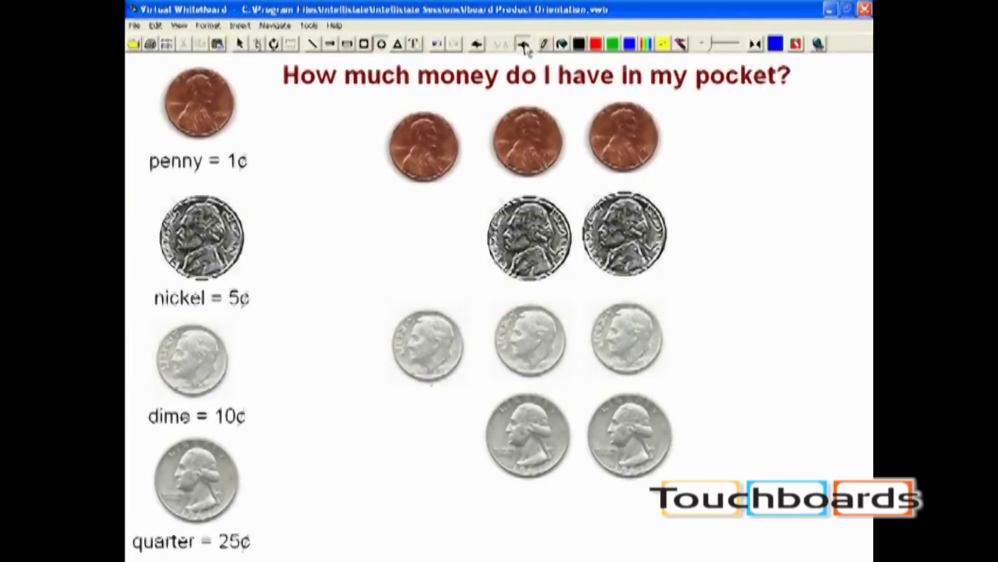
left_click(522, 45)
left_click(523, 44)
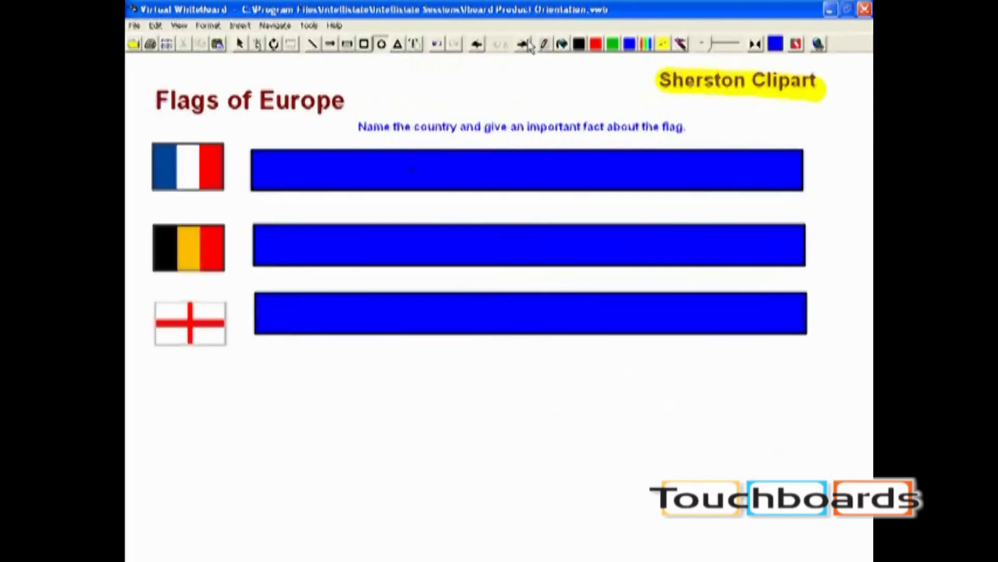